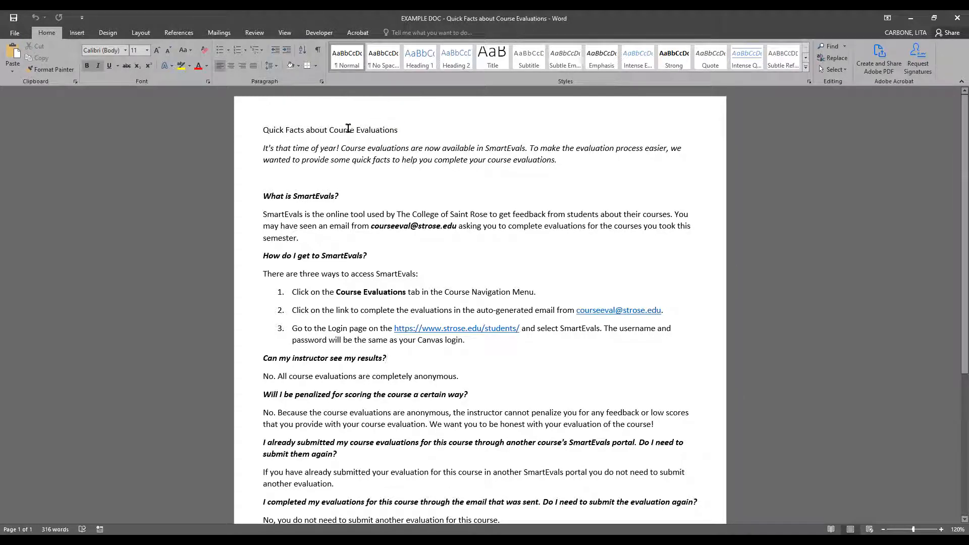
Apply the Title style to the "Quick Facts about Course Evaluations" line at the start of the document.
triple_click(350, 131)
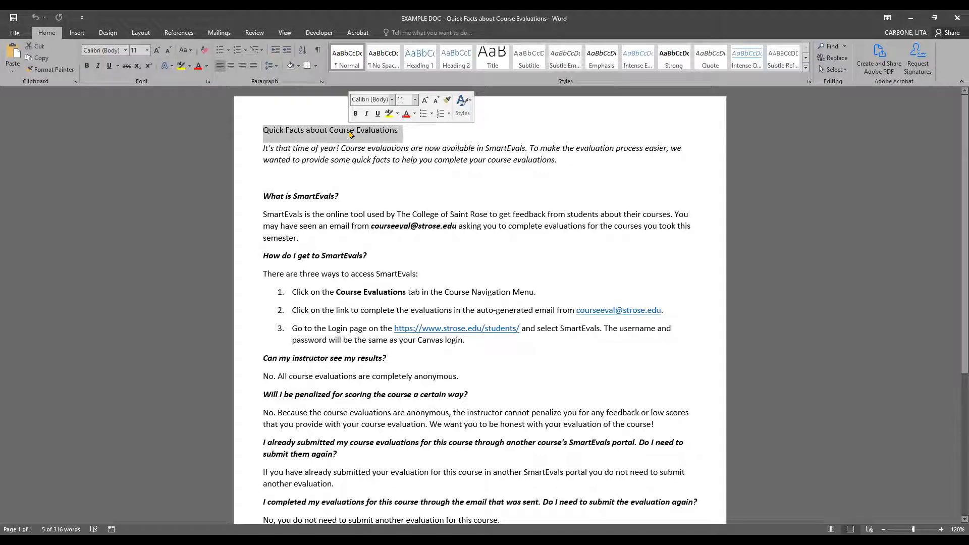
left_click(463, 111)
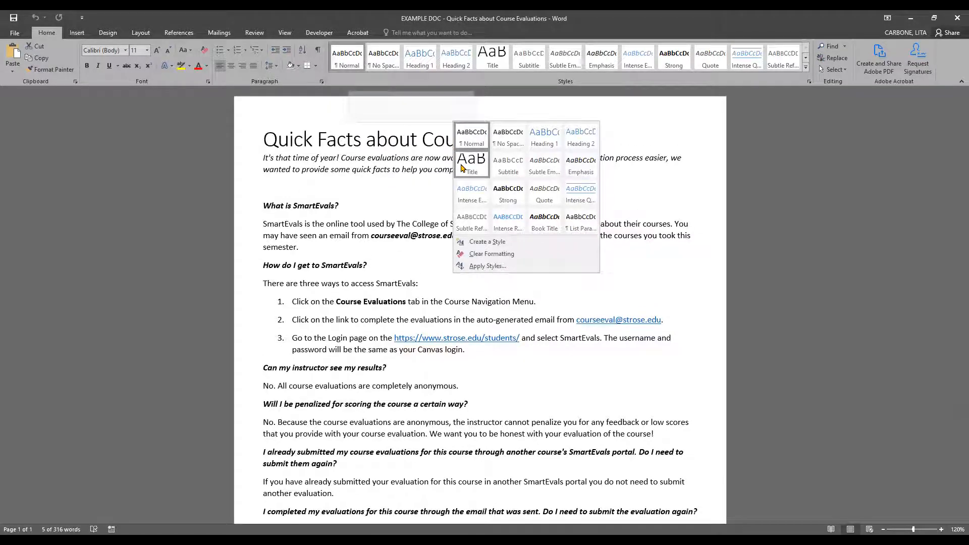
key("Escape")
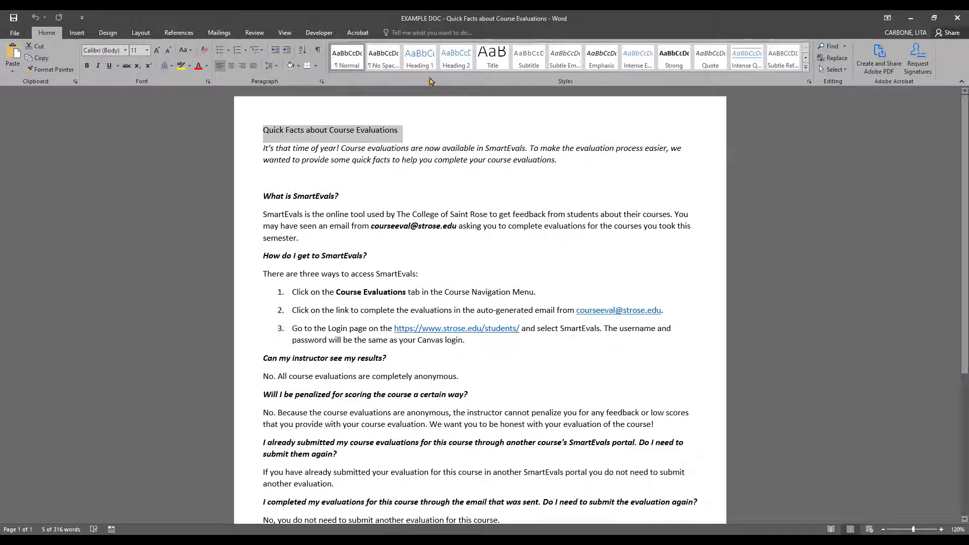
left_click(497, 57)
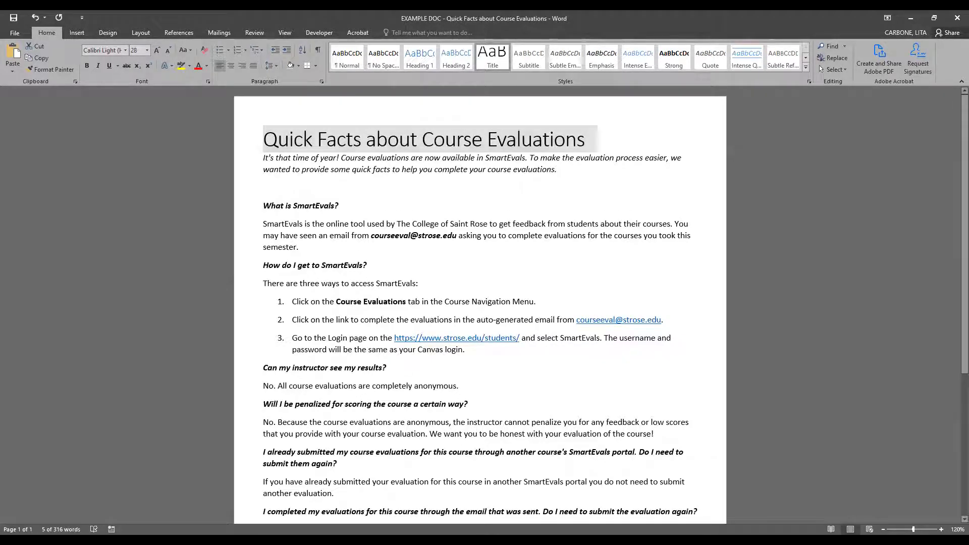
left_click(548, 169)
Apply the Heading 1 style to the question "What is SmartEvals?".
scroll(549, 179, "down", 1)
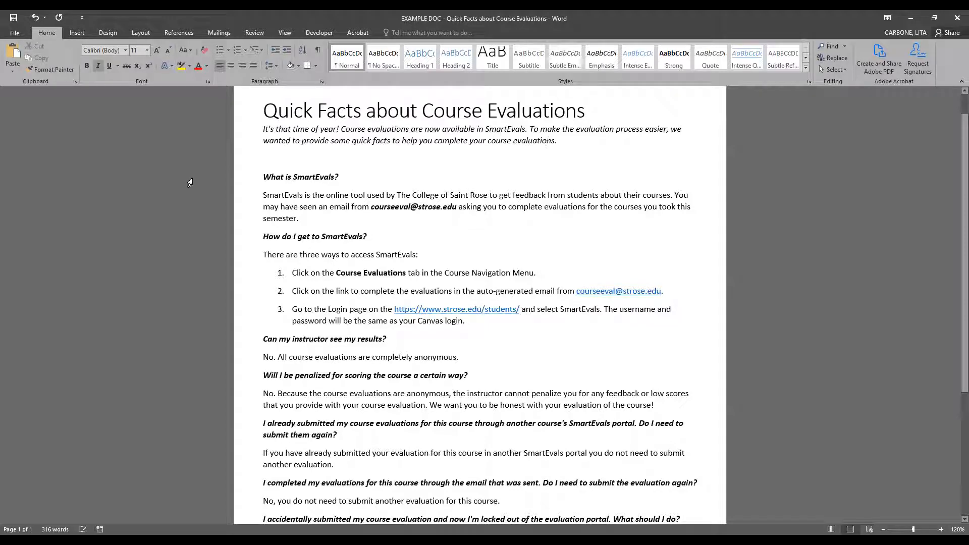
left_click(242, 181)
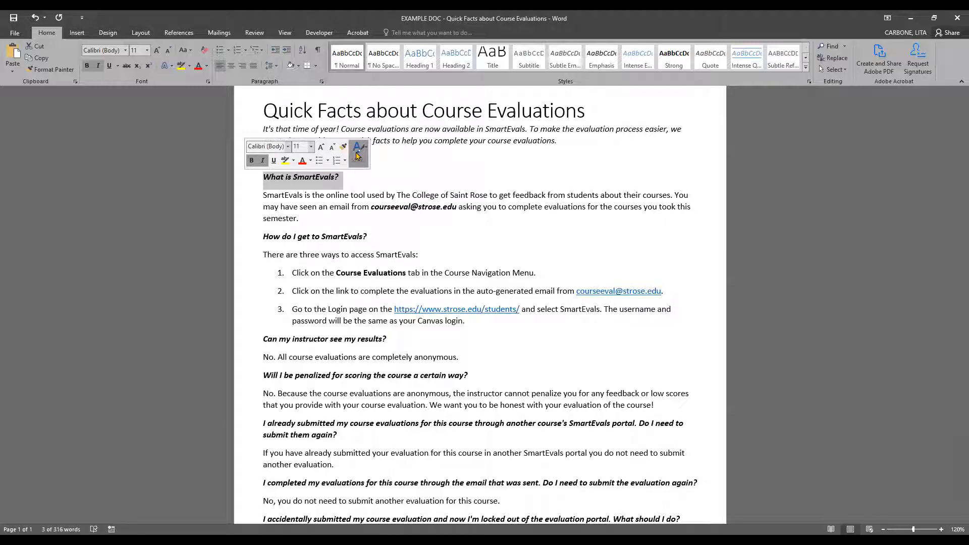
left_click(357, 156)
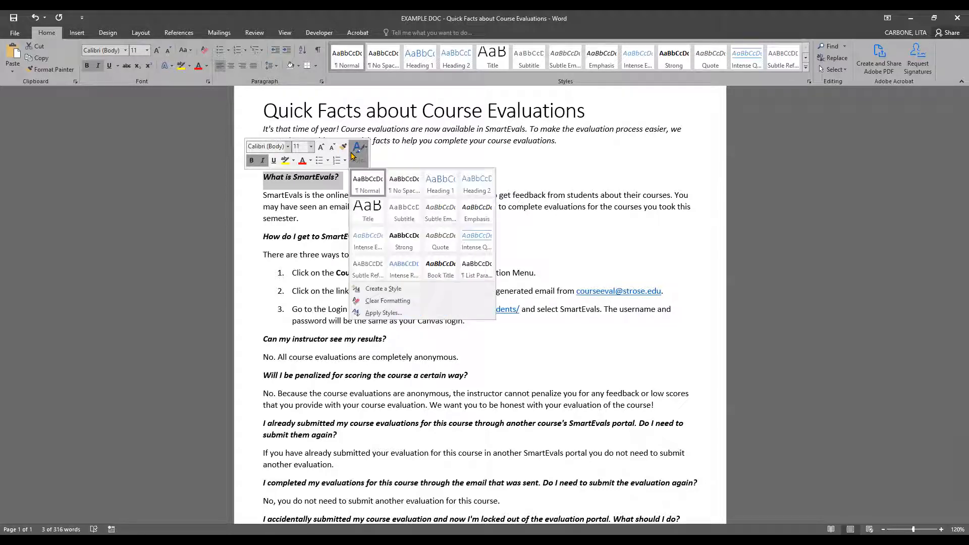
left_click(437, 188)
left_click(424, 197)
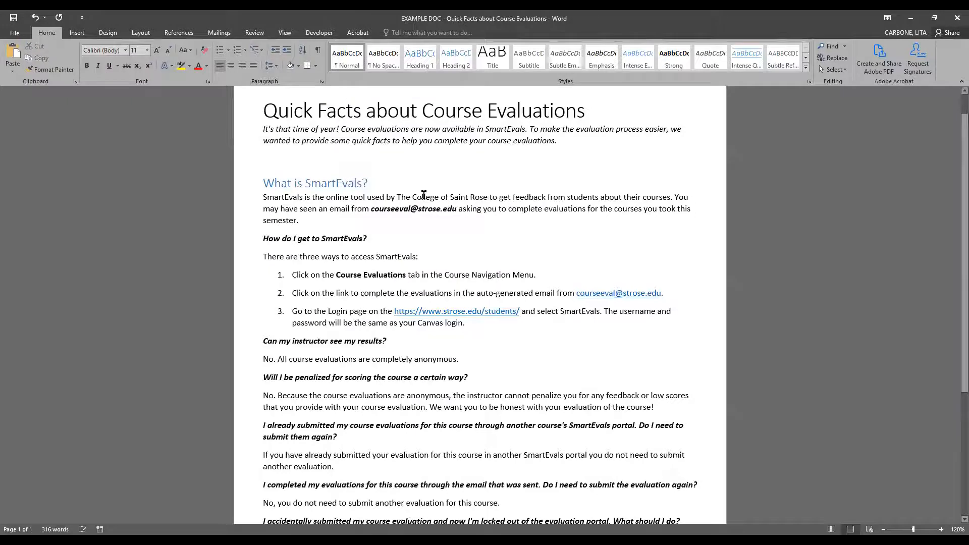
Apply the Heading 2 style to the question "How do I get to SmartEvals?".
scroll(425, 194, "down", 2)
left_click(245, 185)
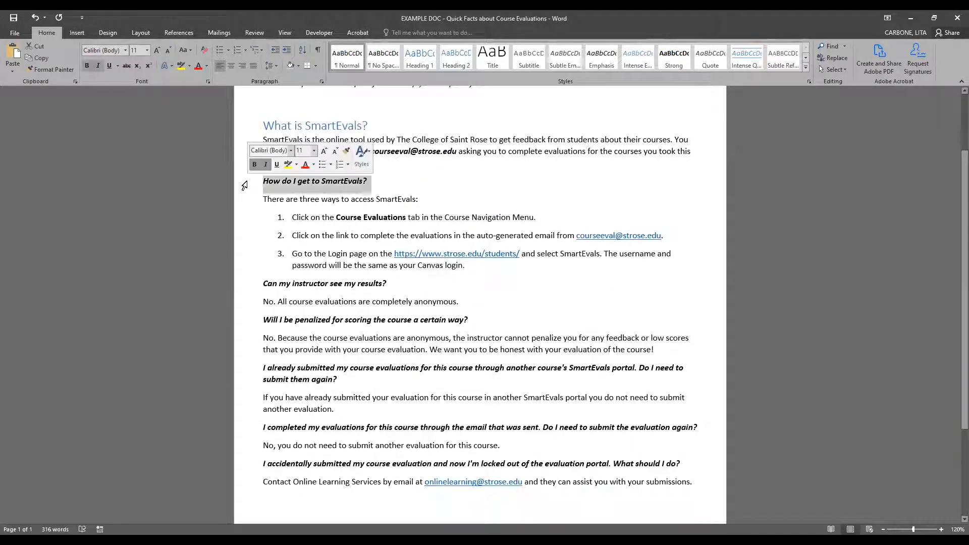
left_click(363, 160)
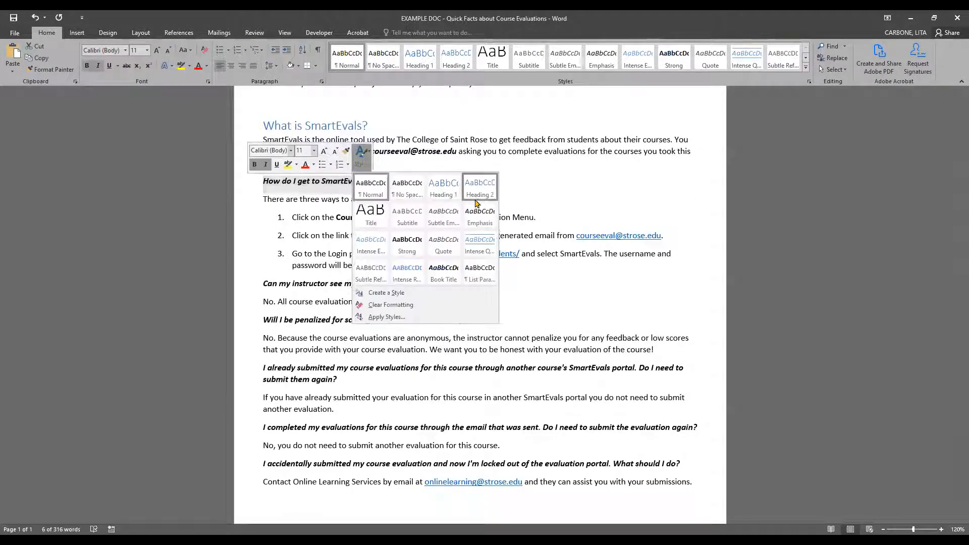
left_click(482, 169)
Apply the Heading 2 style to "Can my instructor see my results?" and "Will I be penalized for scoring the course a certain way?".
left_click(250, 283)
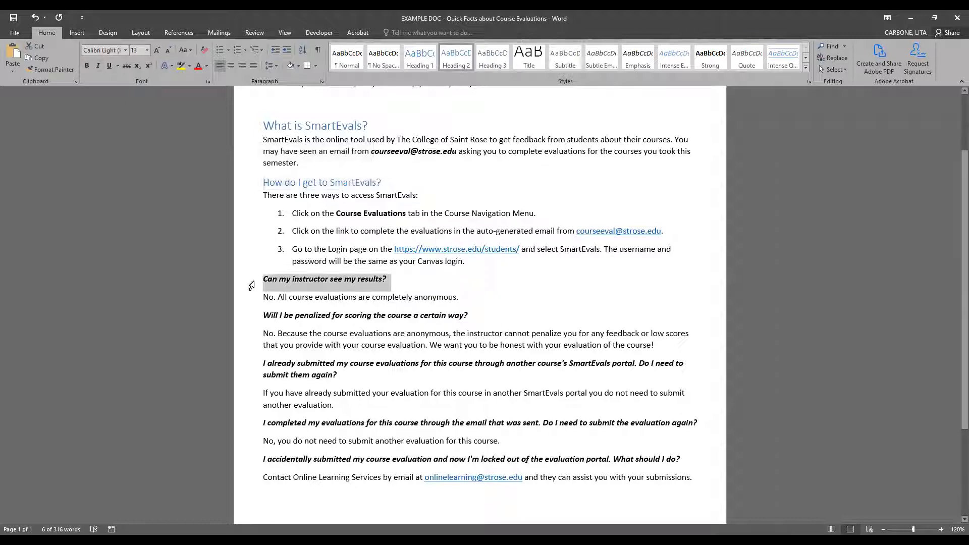
left_click(367, 265)
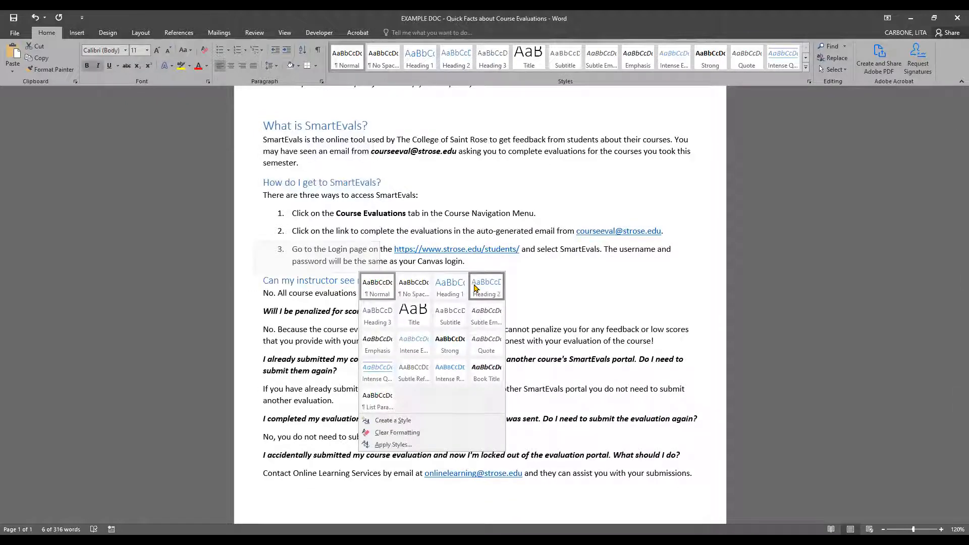
left_click(474, 288)
left_click(247, 311)
left_click(371, 299)
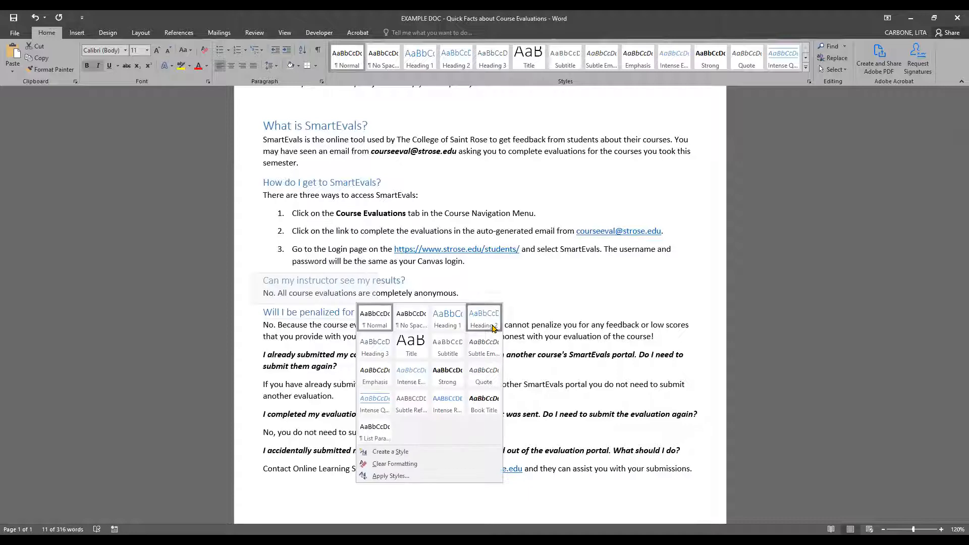
left_click(479, 322)
Apply the Heading 2 style to the last three questions, beginning "I already submitted", "I completed my evaluations" and "I accidentally submitted".
left_click_drag(252, 357, 252, 373)
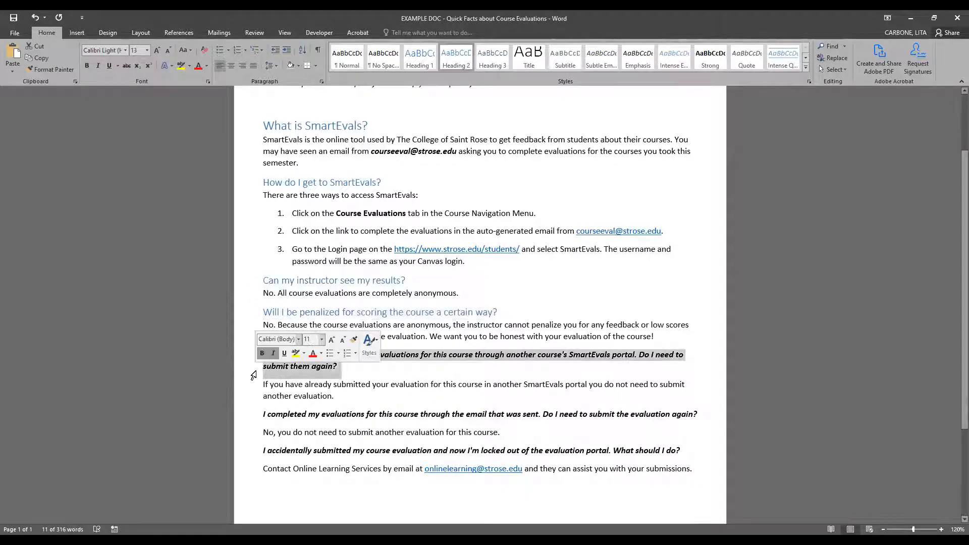
left_click(368, 345)
left_click(480, 174)
left_click(251, 415)
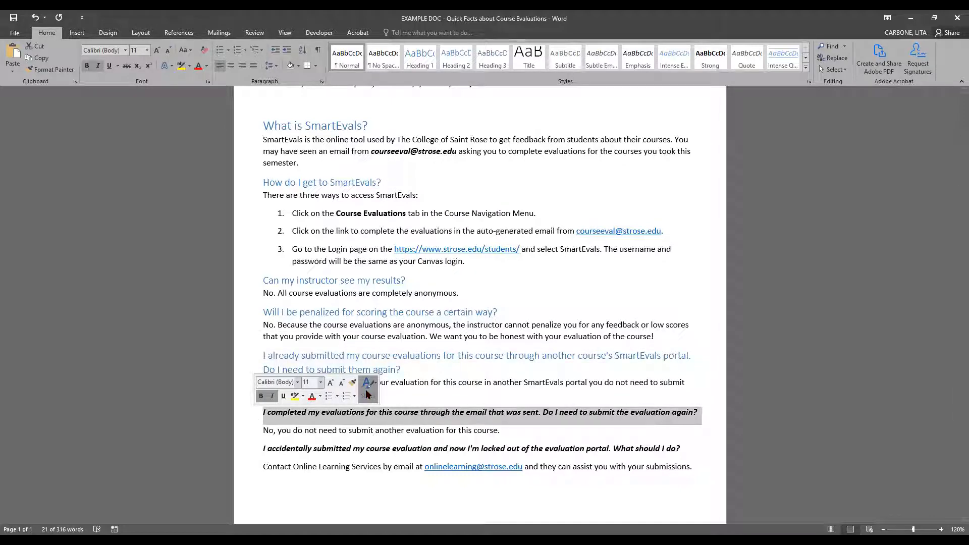
left_click(368, 393)
left_click(242, 468)
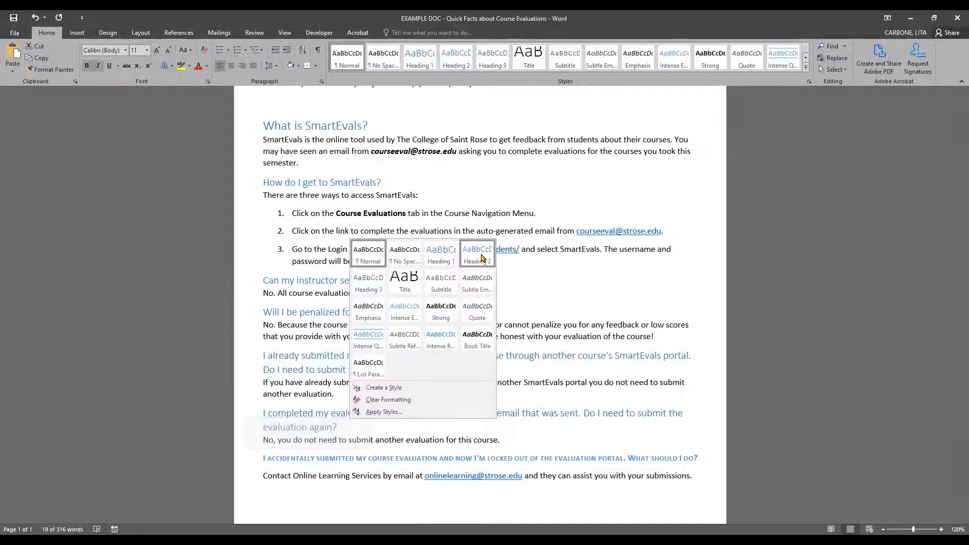
left_click(484, 259)
left_click(513, 477)
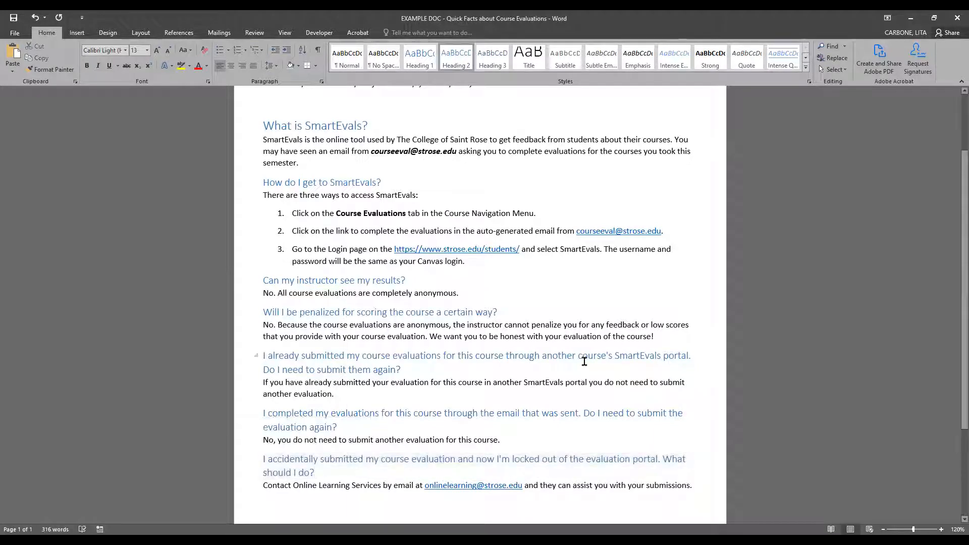
Run the Check Accessibility inspection on the document.
scroll(585, 362, "down", 3)
scroll(584, 362, "up", 3)
scroll(589, 367, "up", 3)
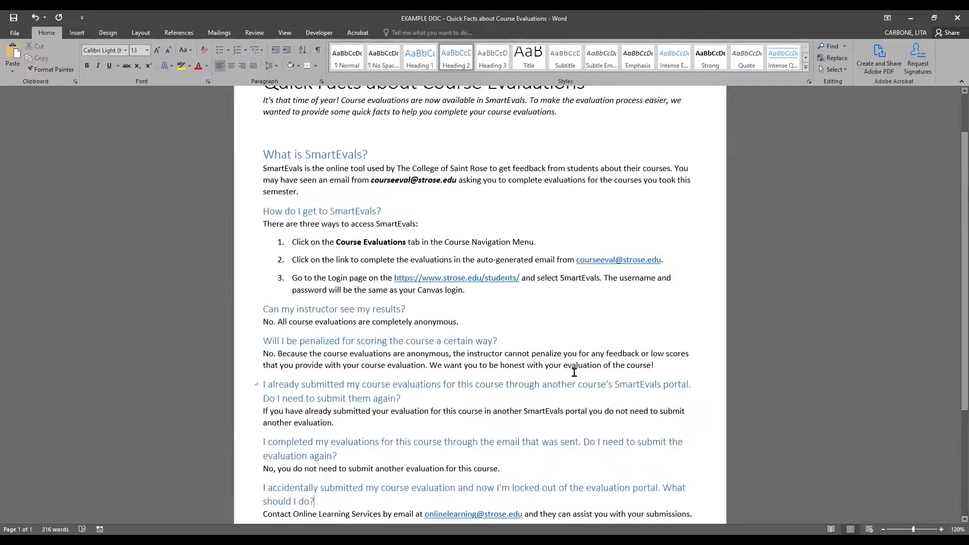
scroll(499, 256, "down", 2)
scroll(253, 307, "up", 2)
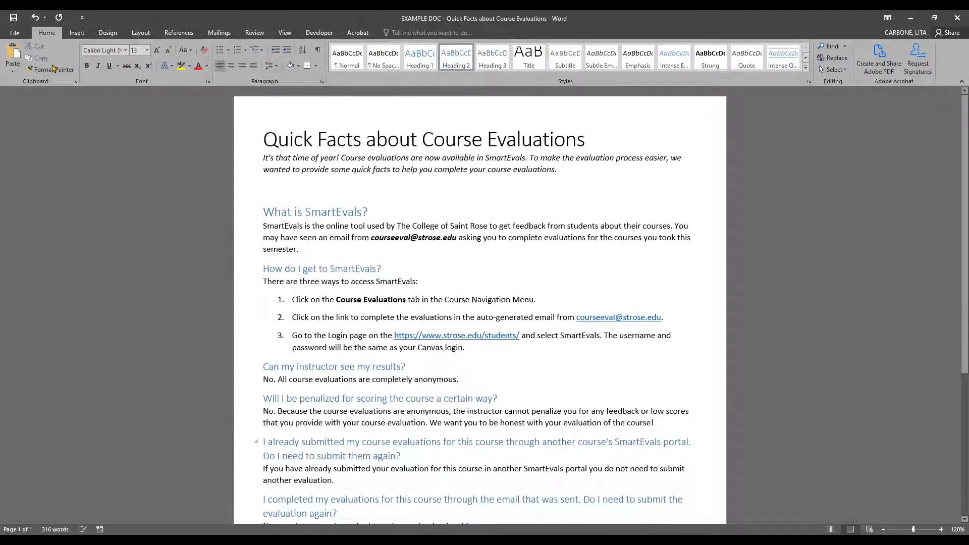
left_click(20, 33)
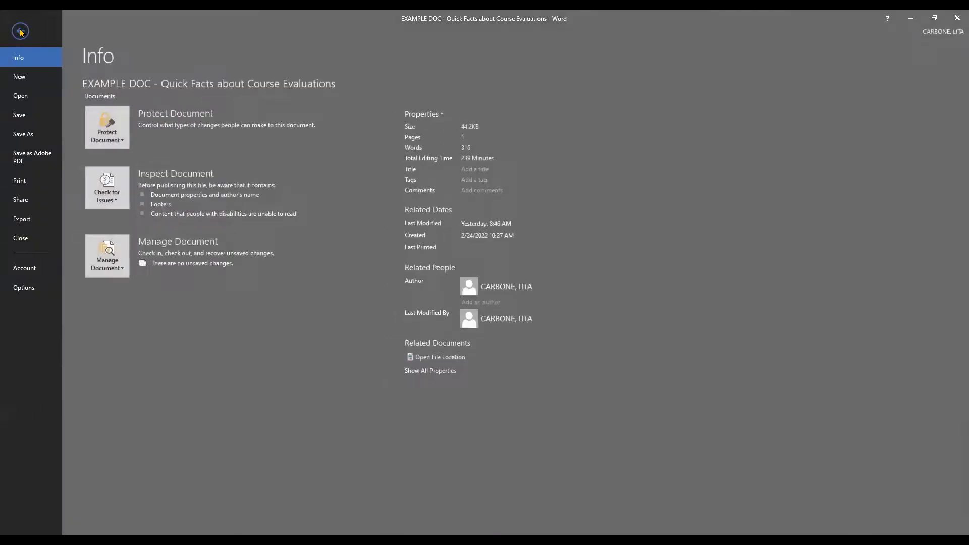
left_click(114, 200)
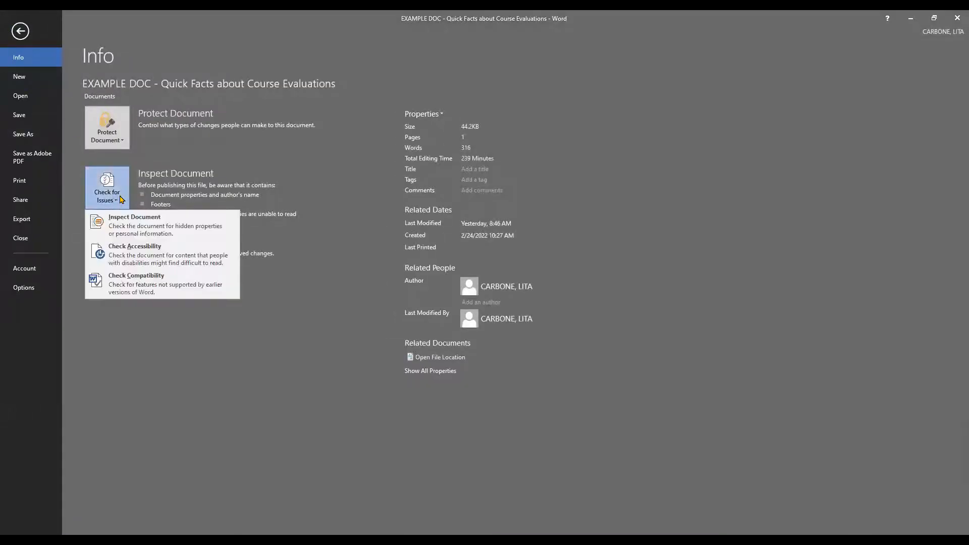
left_click(186, 262)
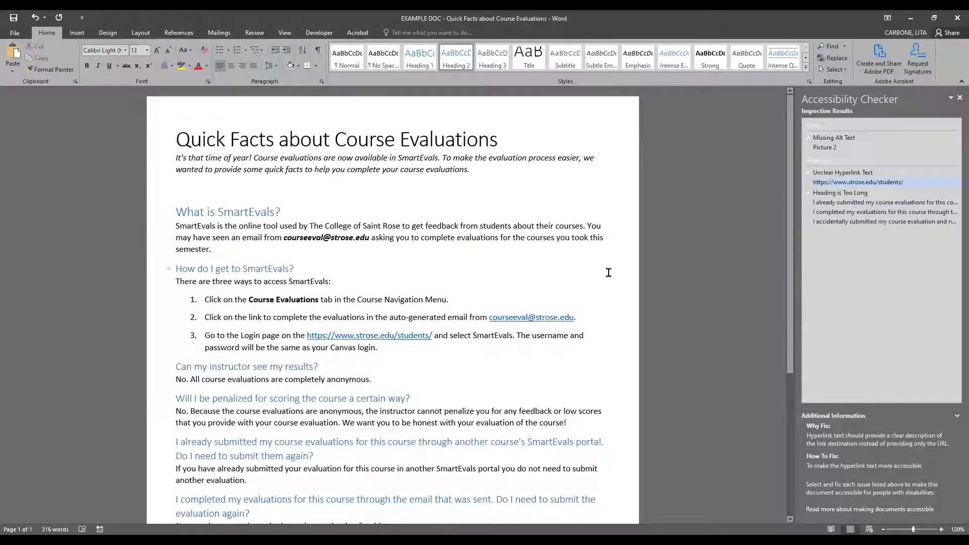
Go to Picture 2 from the Missing Alt Text results and open the footer containing it for editing.
left_click(846, 149)
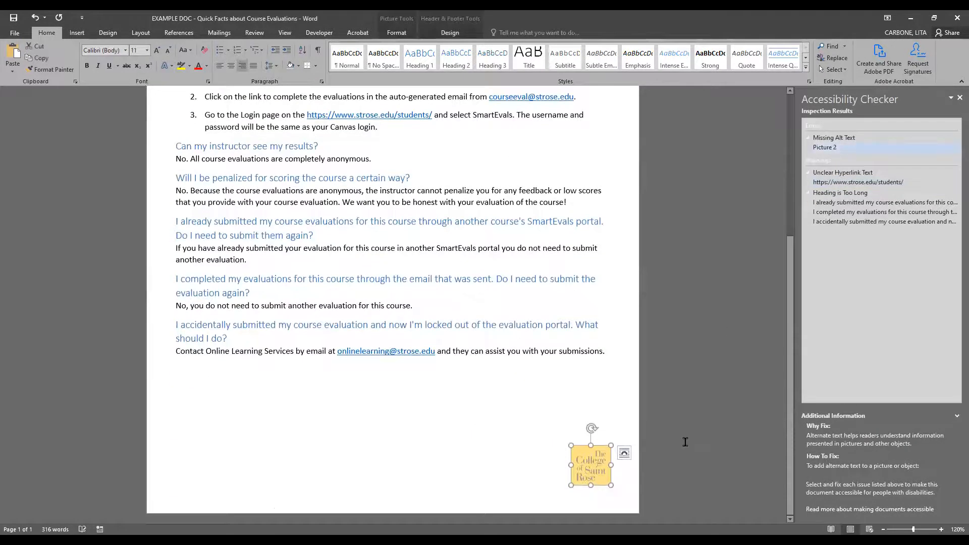
double_click(599, 461)
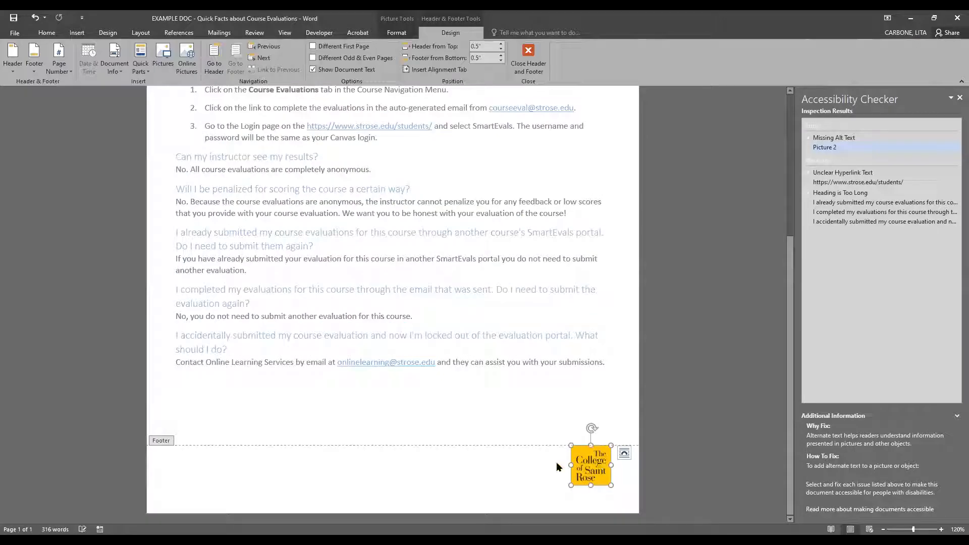
right_click(595, 464)
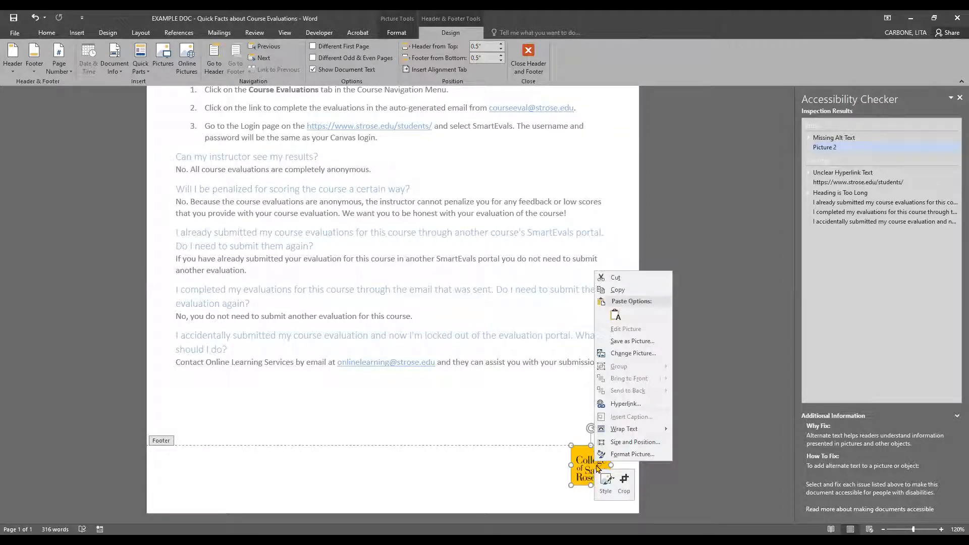
left_click(624, 442)
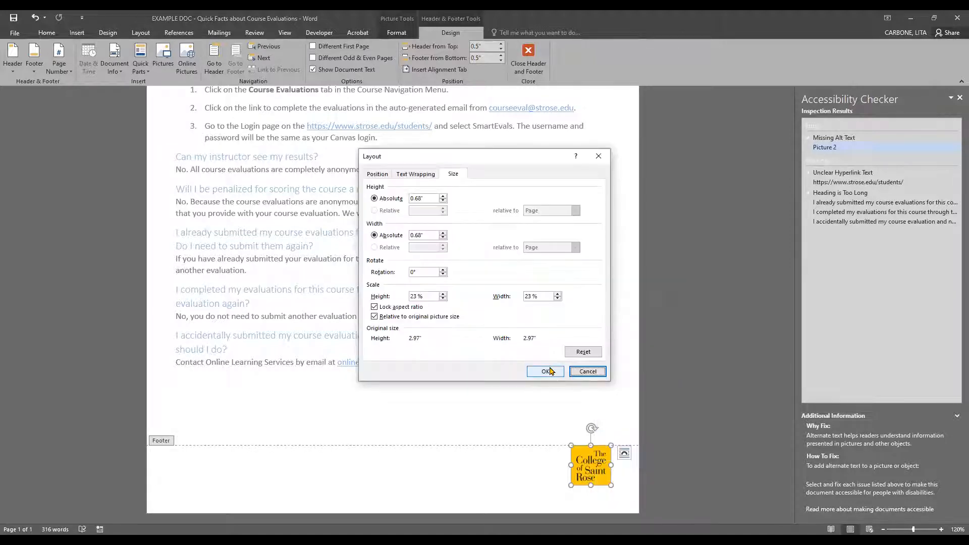
left_click(584, 372)
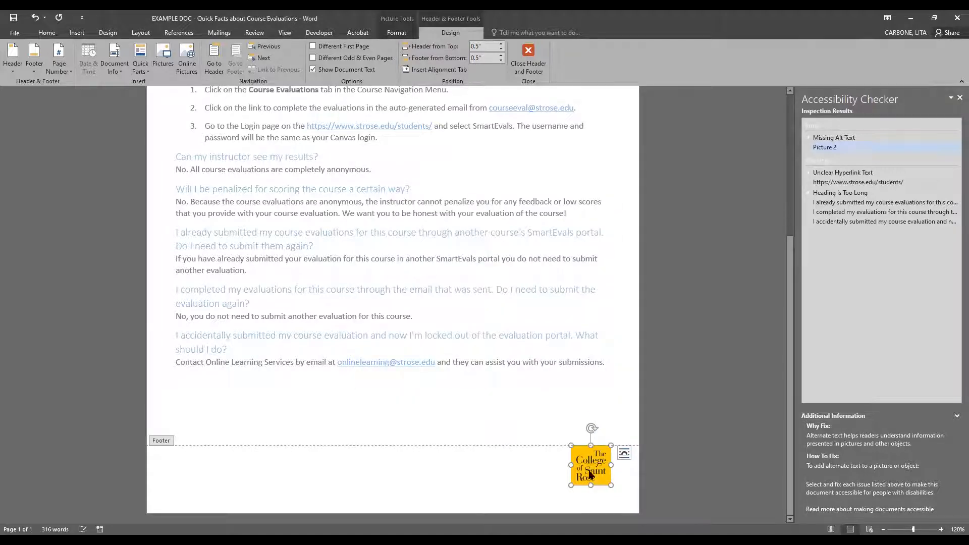
Give the footer logo the alt text description "The College of Saint Rose logo." and finish editing the footer.
right_click(589, 474)
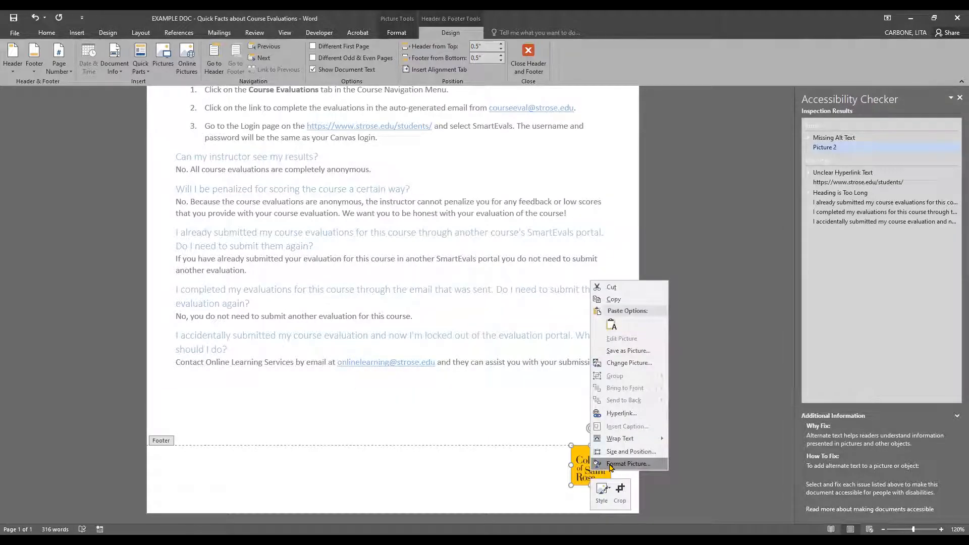
left_click(610, 464)
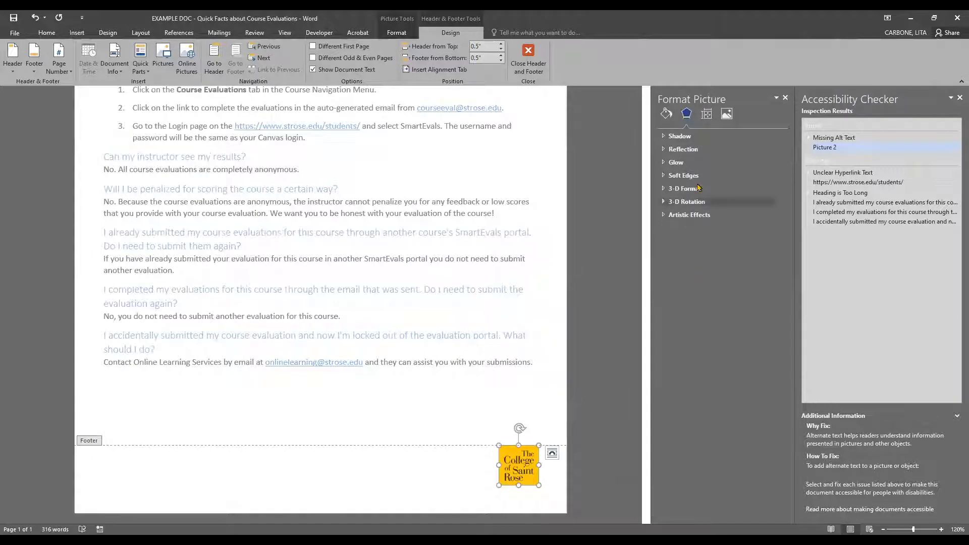
left_click(706, 116)
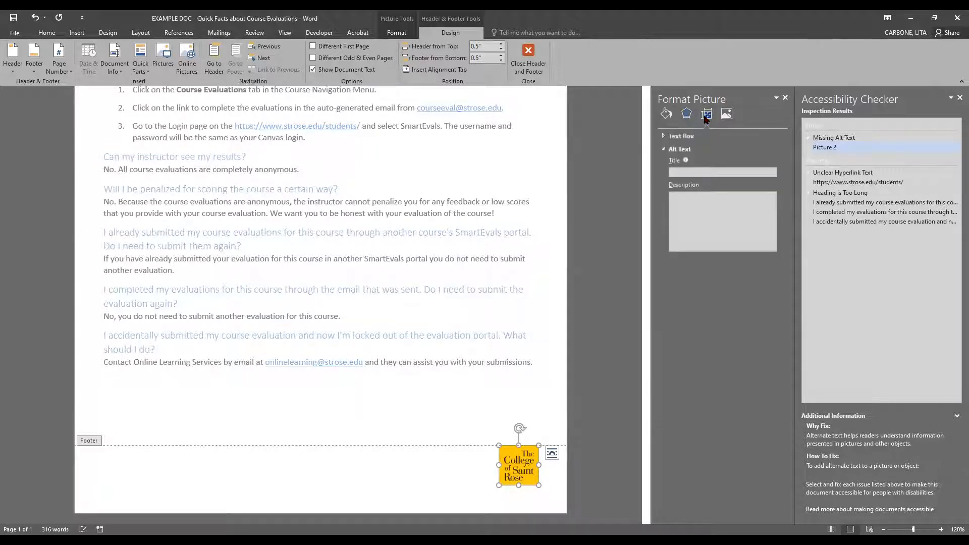
left_click(711, 214)
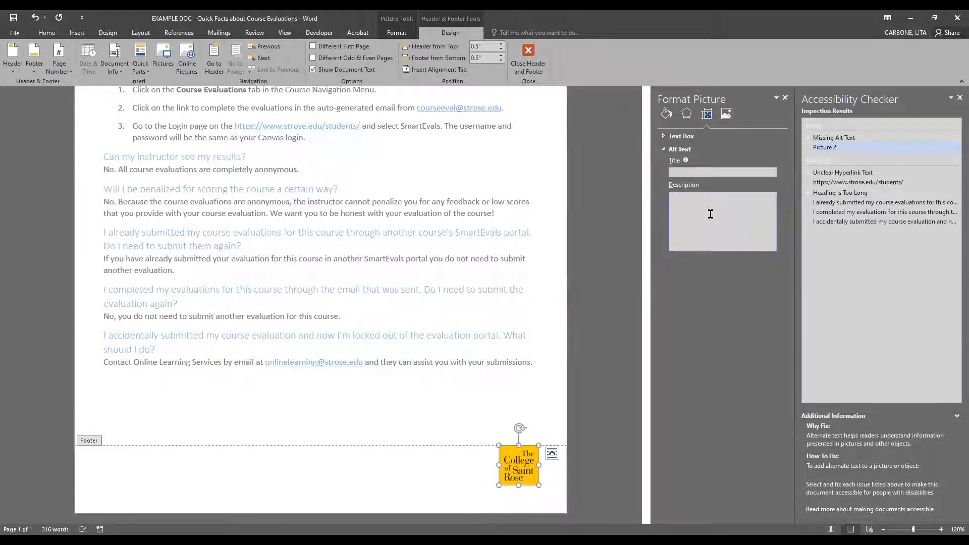
type("The College of Saint Rose logo.")
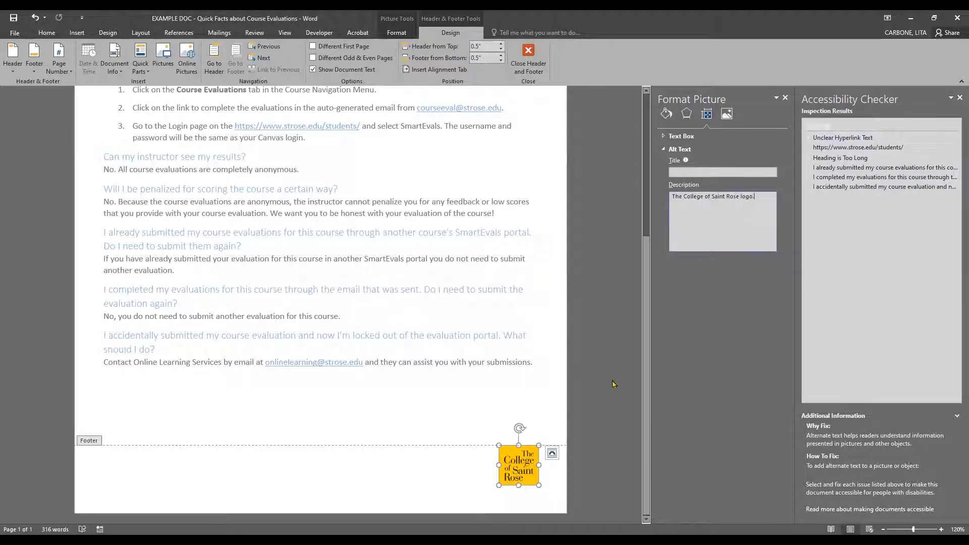
left_click(785, 98)
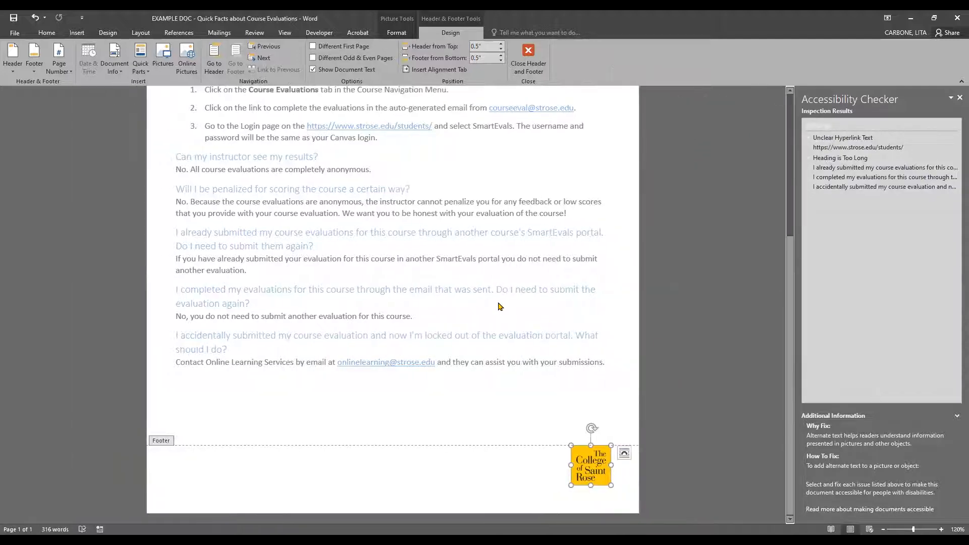
left_click(528, 60)
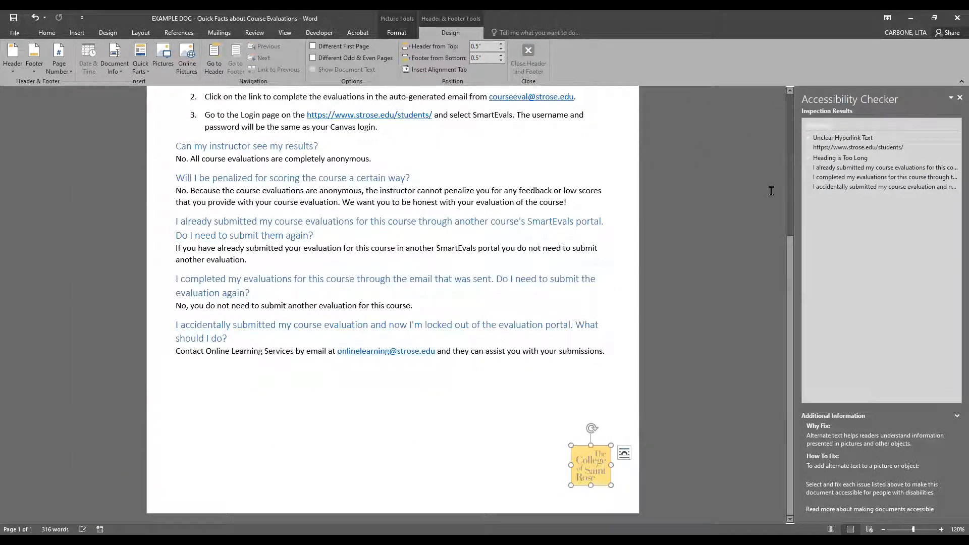
left_click(852, 148)
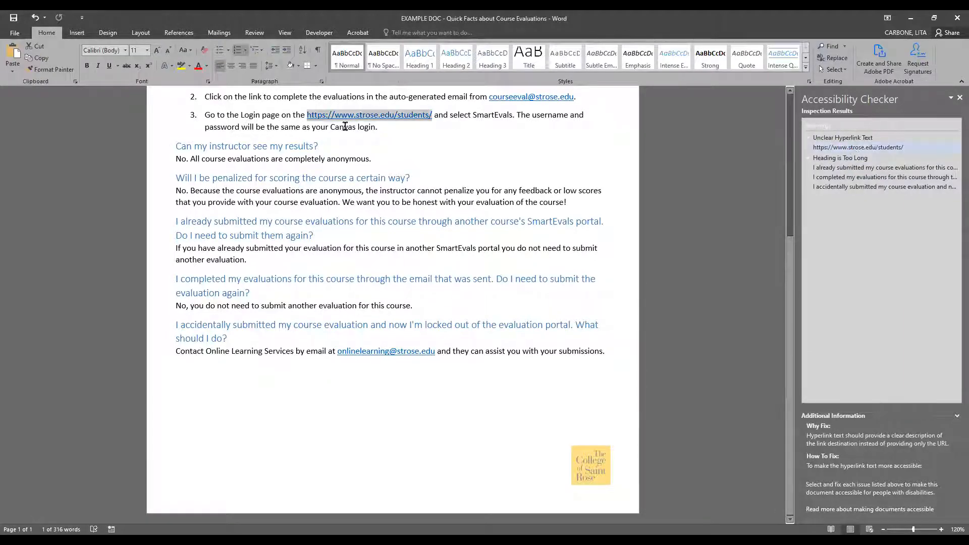
scroll(391, 118, "up", 4)
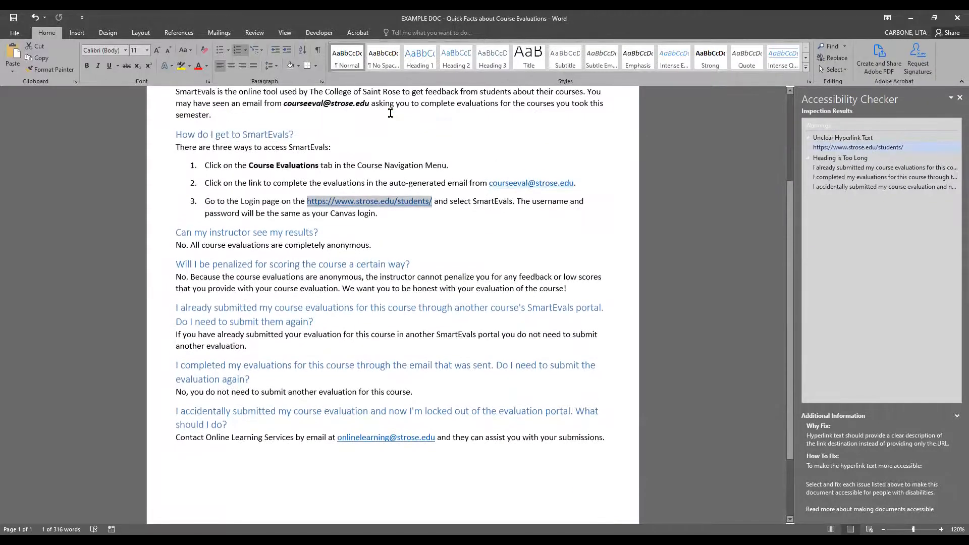
scroll(420, 297, "up", 1)
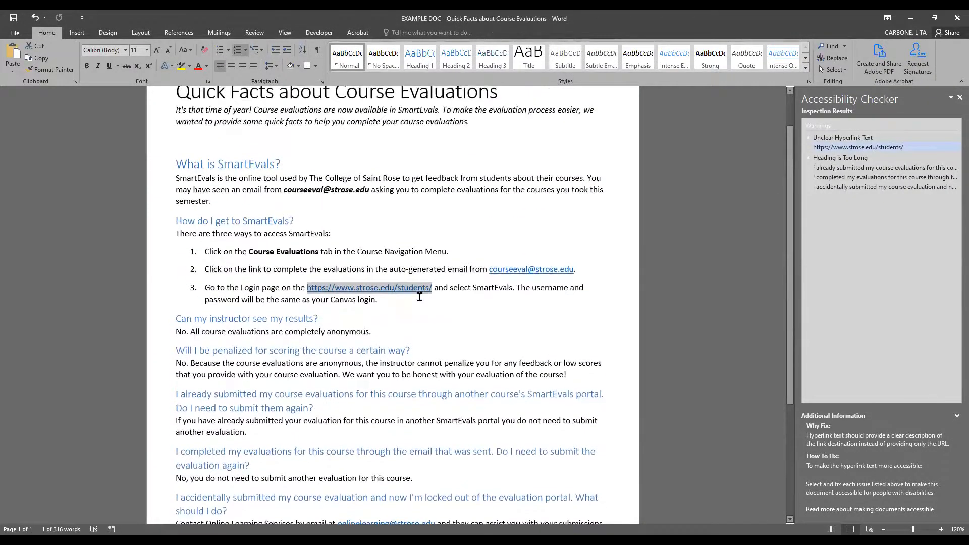
right_click(369, 291)
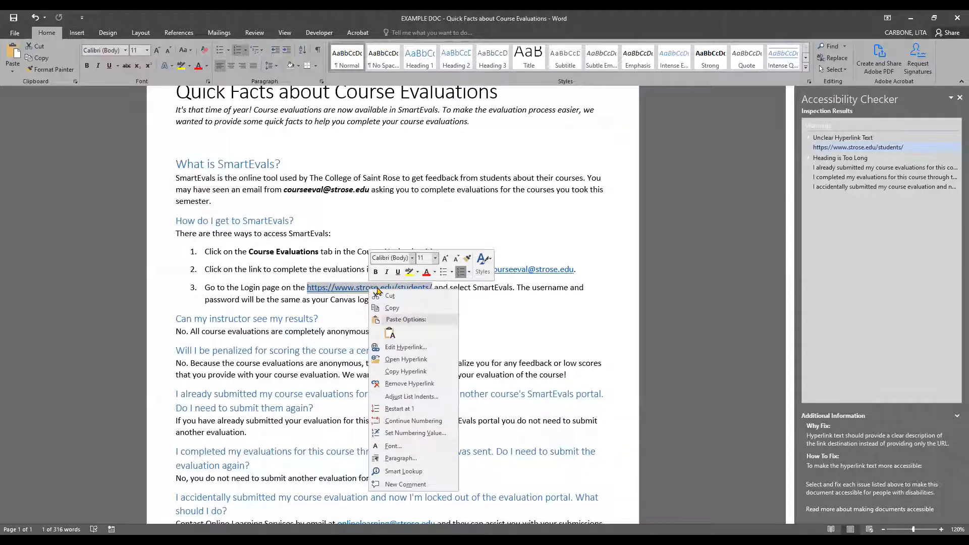
left_click(422, 348)
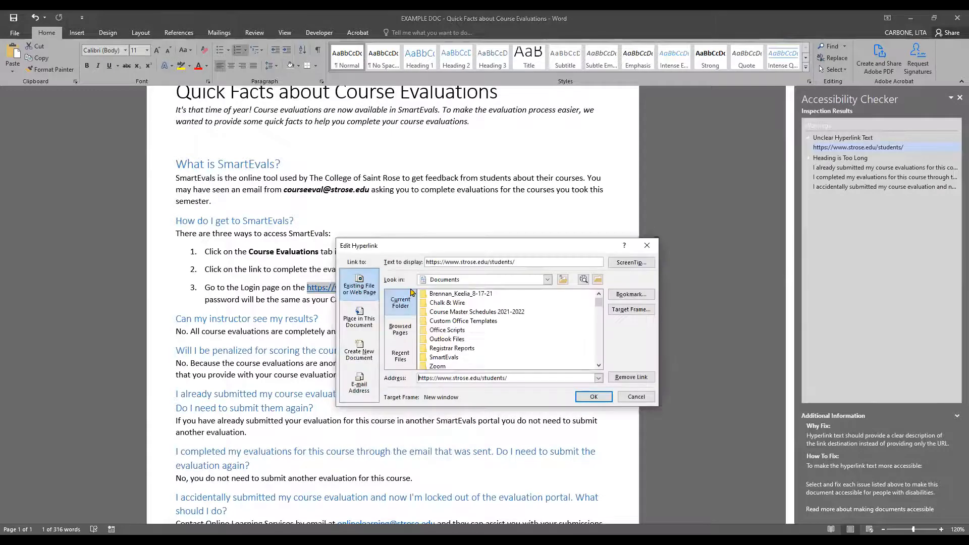
triple_click(474, 262)
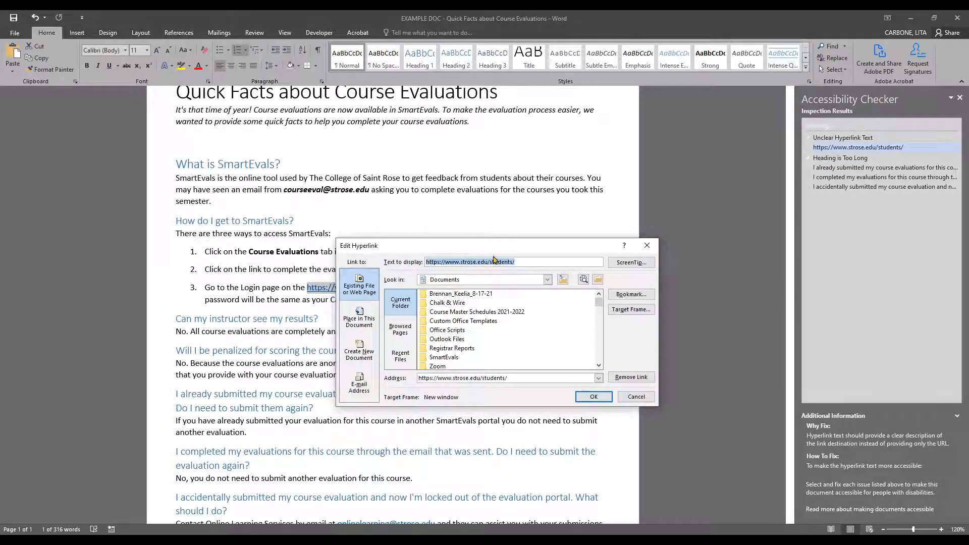
left_click_drag(488, 248, 525, 302)
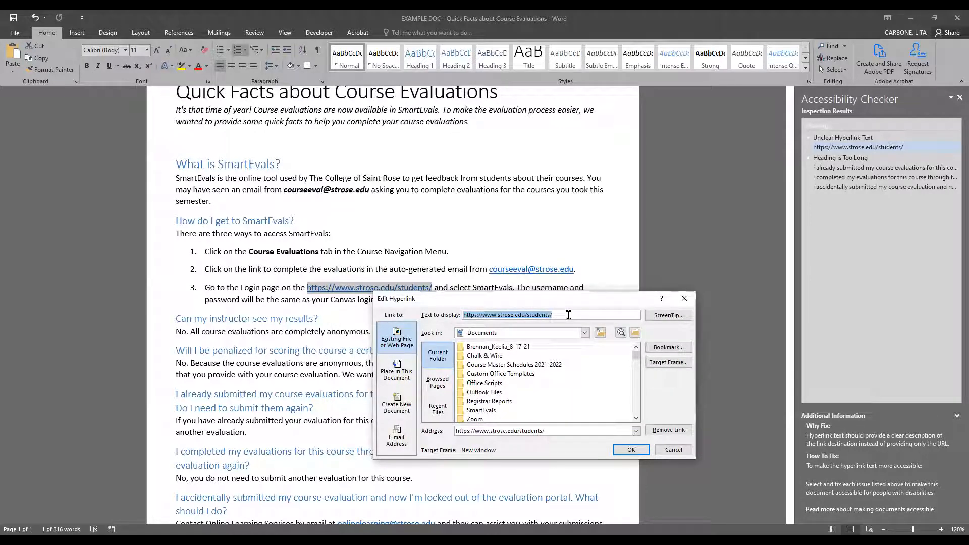
type("Student ")
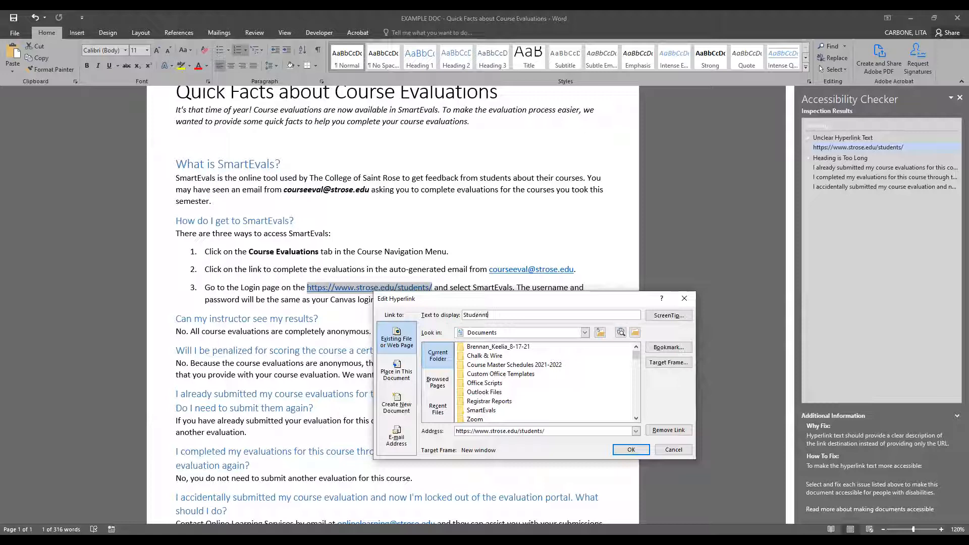
type("Gateway URL")
key("BackSpace")
key("BackSpace")
key("BackSpace")
key("BackSpace")
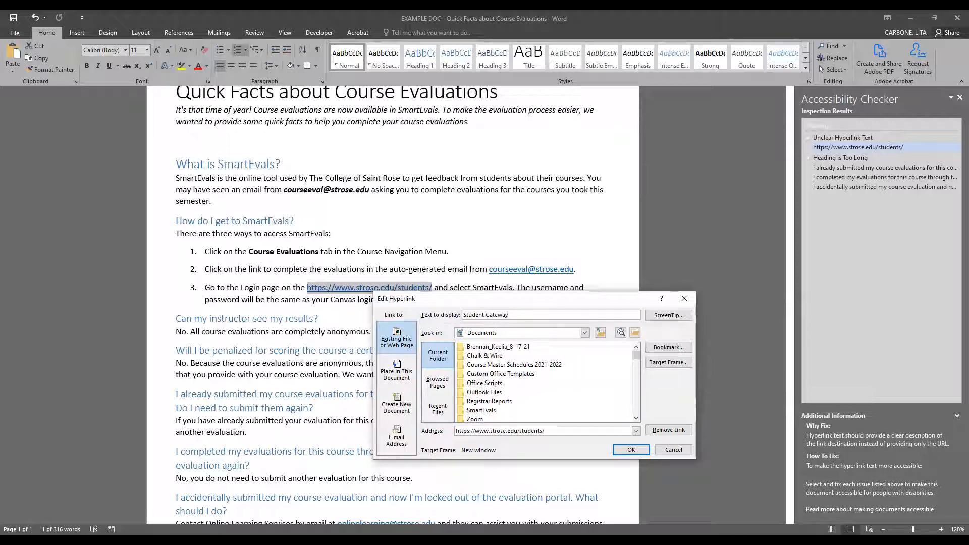
left_click(635, 449)
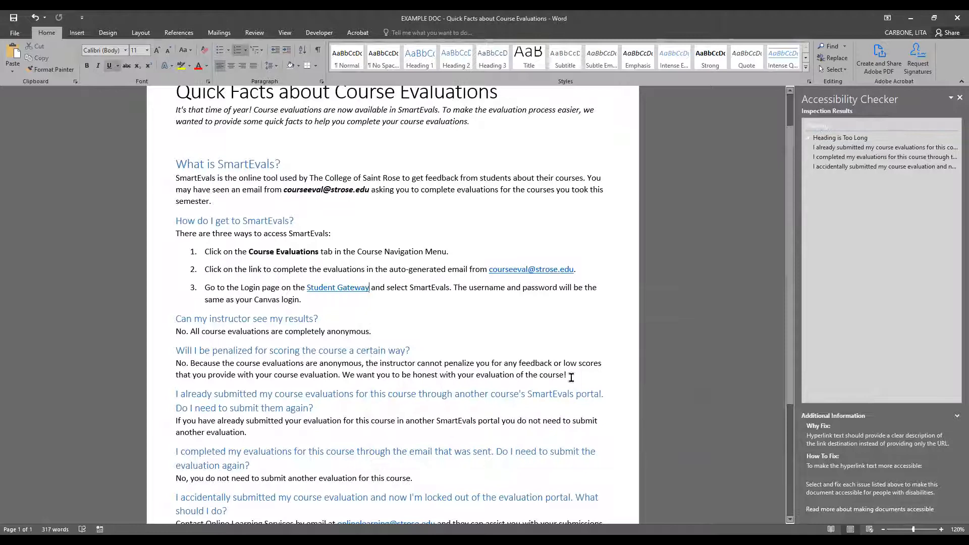
Examine the Heading is Too Long result beginning "I already submitted" in the document, and close the Accessibility Checker.
left_click(413, 314)
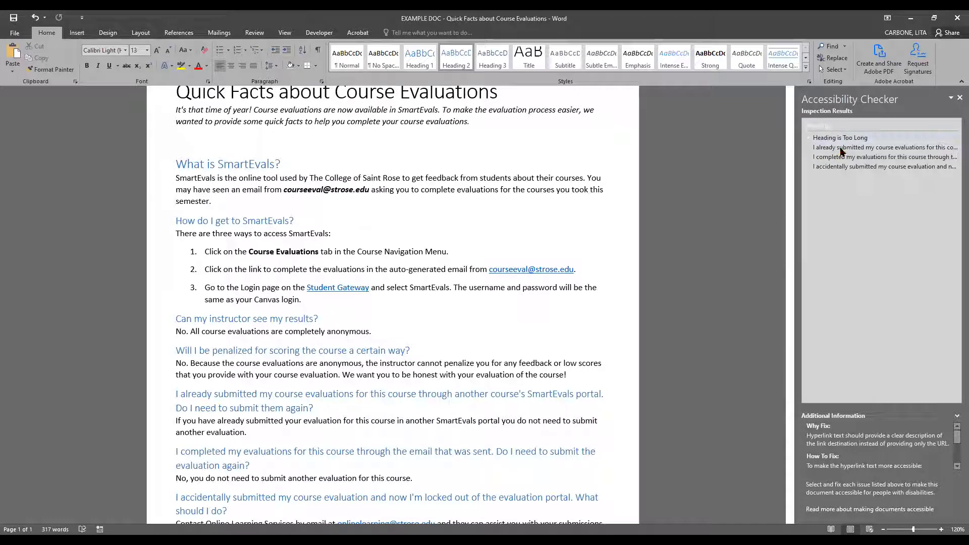
left_click(841, 148)
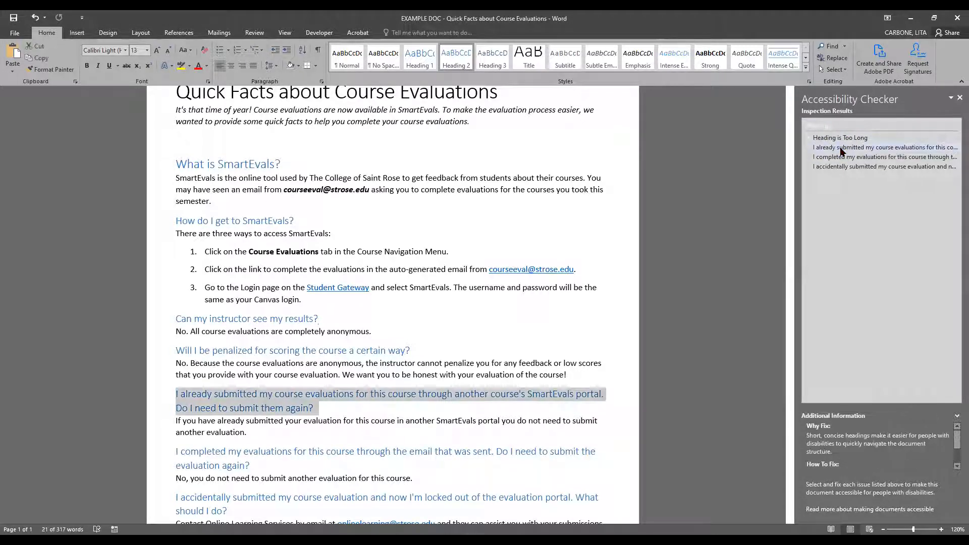
left_click(393, 418)
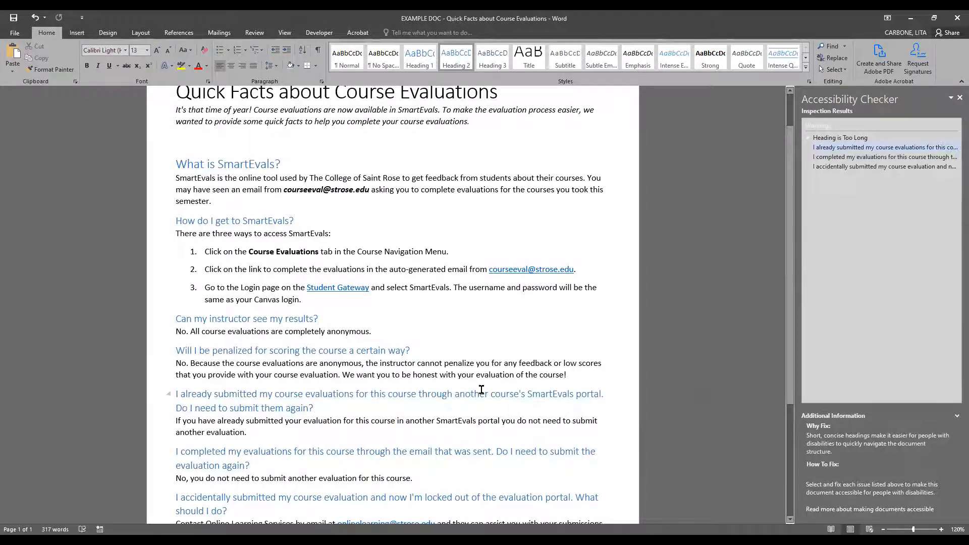
scroll(483, 389, "down", 2)
scroll(484, 389, "up", 2)
left_click(959, 97)
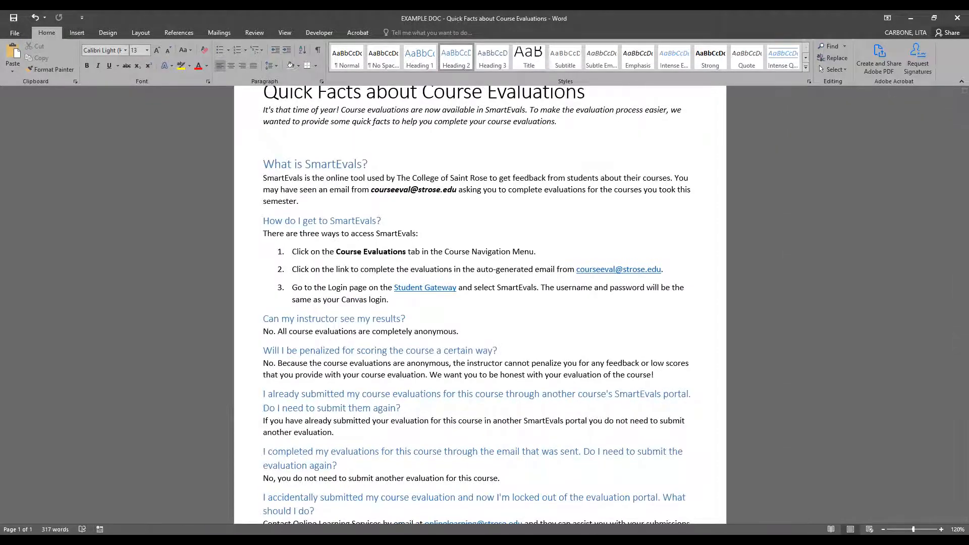